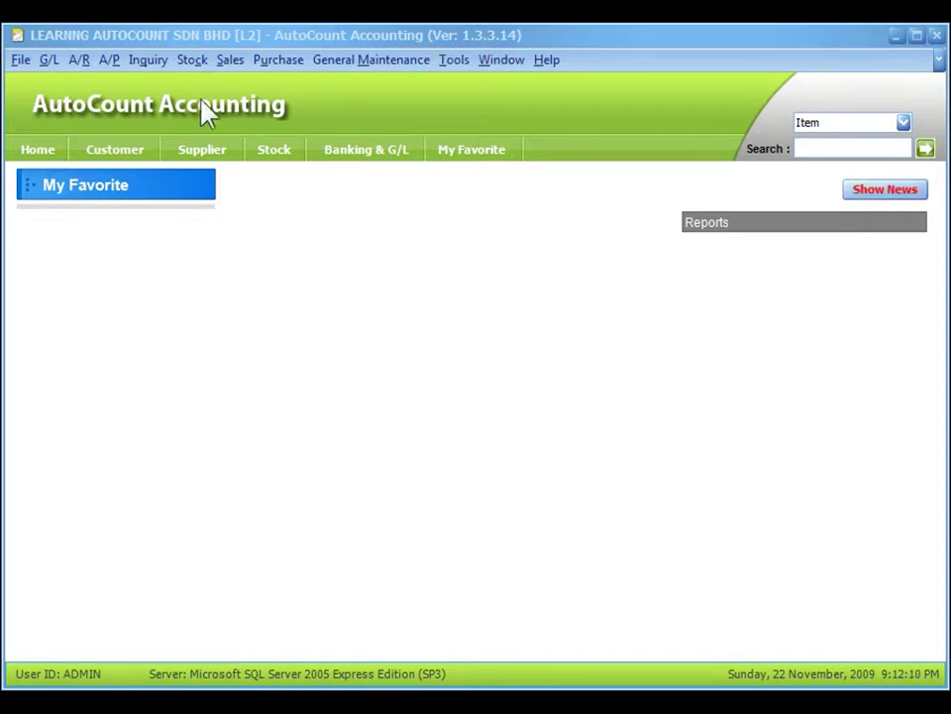
Switch to the Customer page to show its six document icons and seven debtor reports
click(116, 154)
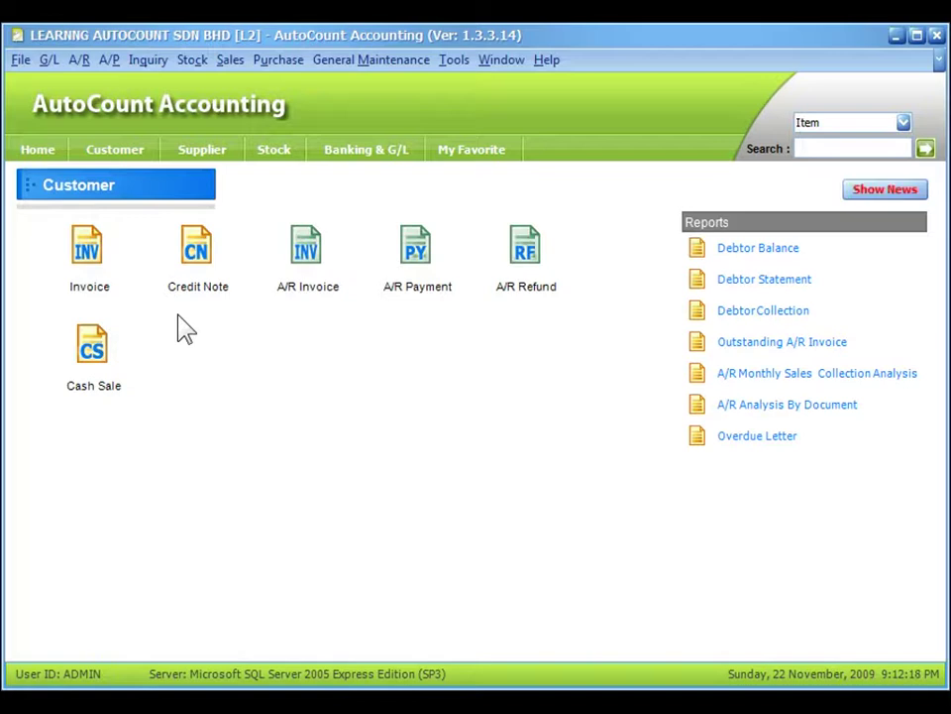
Remove A/R Refund from the Customer icons in Organize Icons
right_click(238, 382)
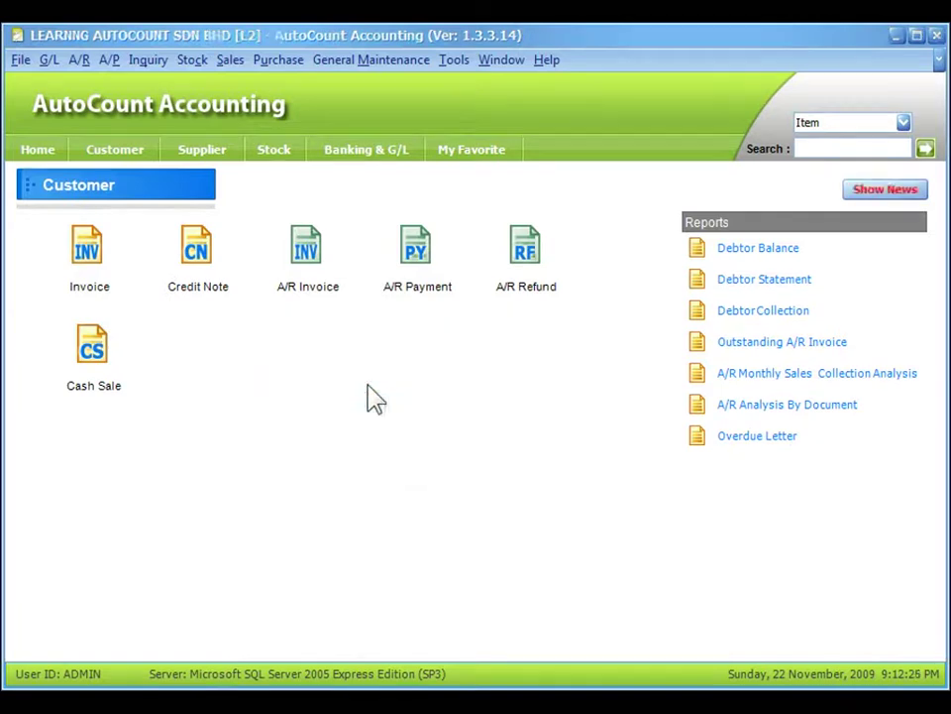
double_click(375, 398)
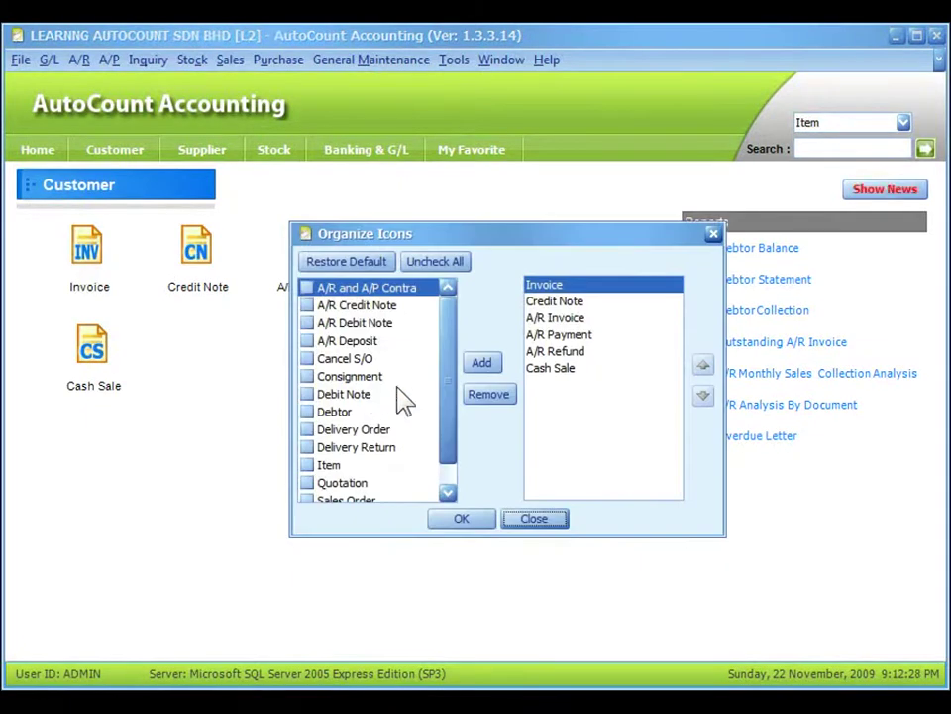
click(568, 354)
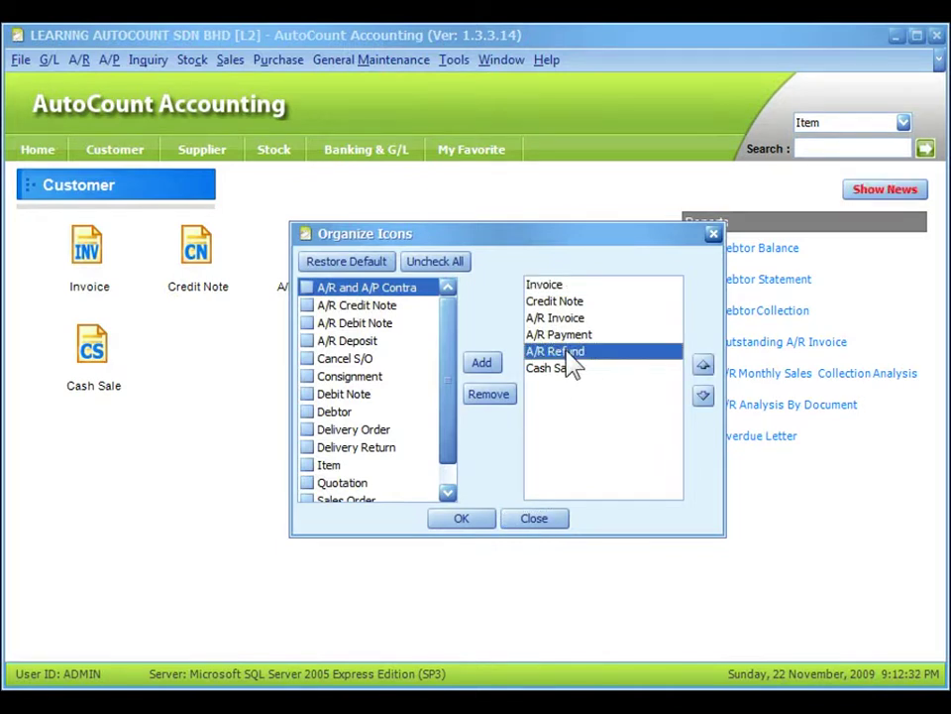
click(491, 395)
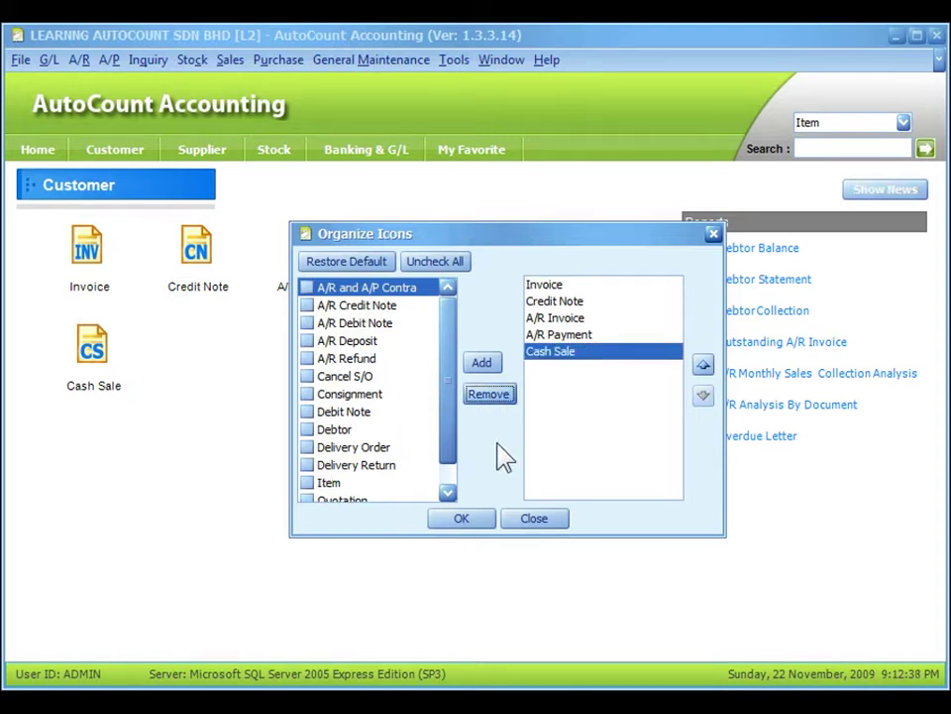
Add A/R Deposit, Cancel S/O, Debit Note and Delivery Order to the Customer icons
click(307, 341)
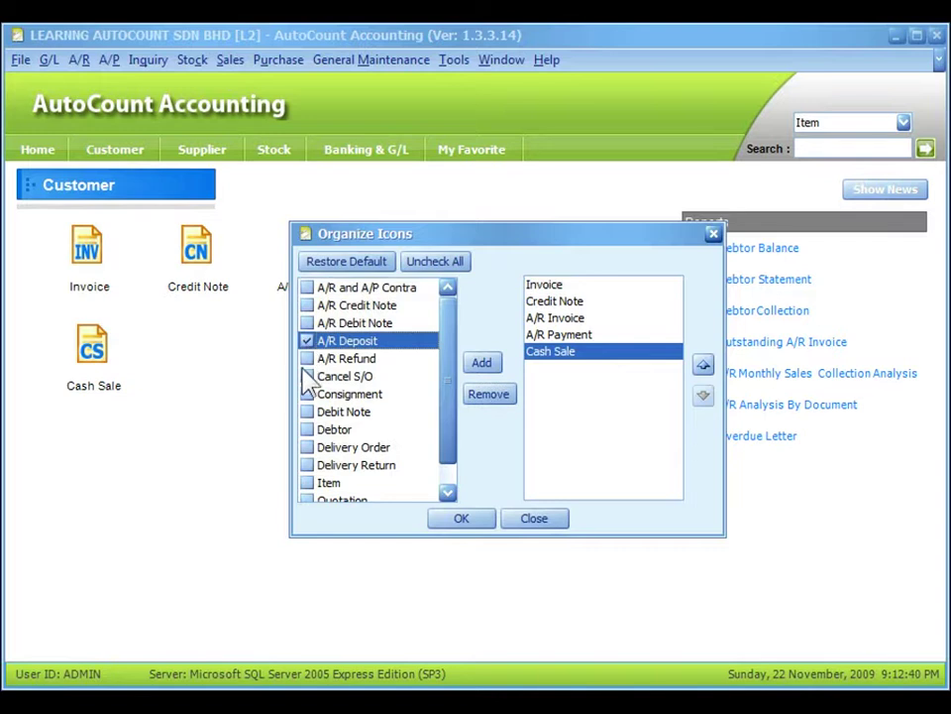
click(308, 377)
click(307, 411)
click(307, 447)
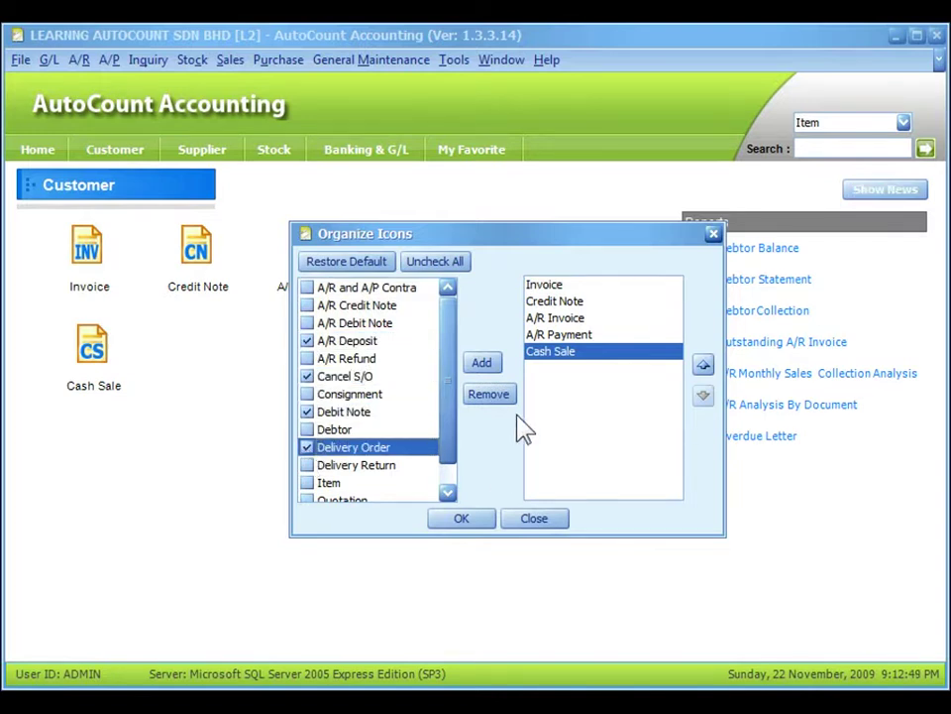
click(483, 363)
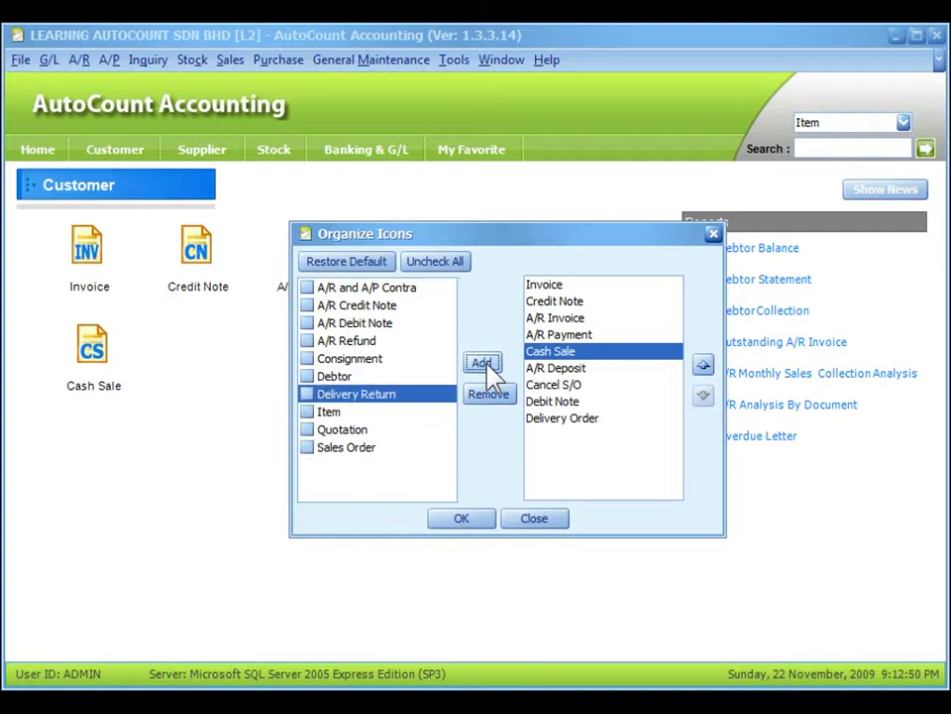
Move Cancel S/O to the top of the icon list and apply the arrangement
click(565, 384)
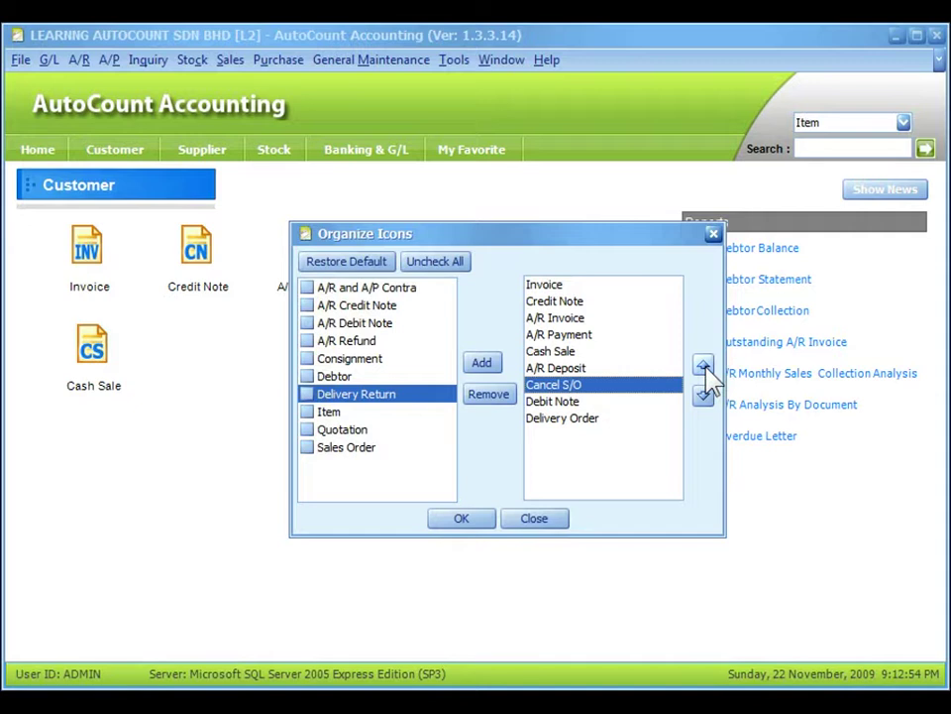
click(703, 366)
click(703, 366)
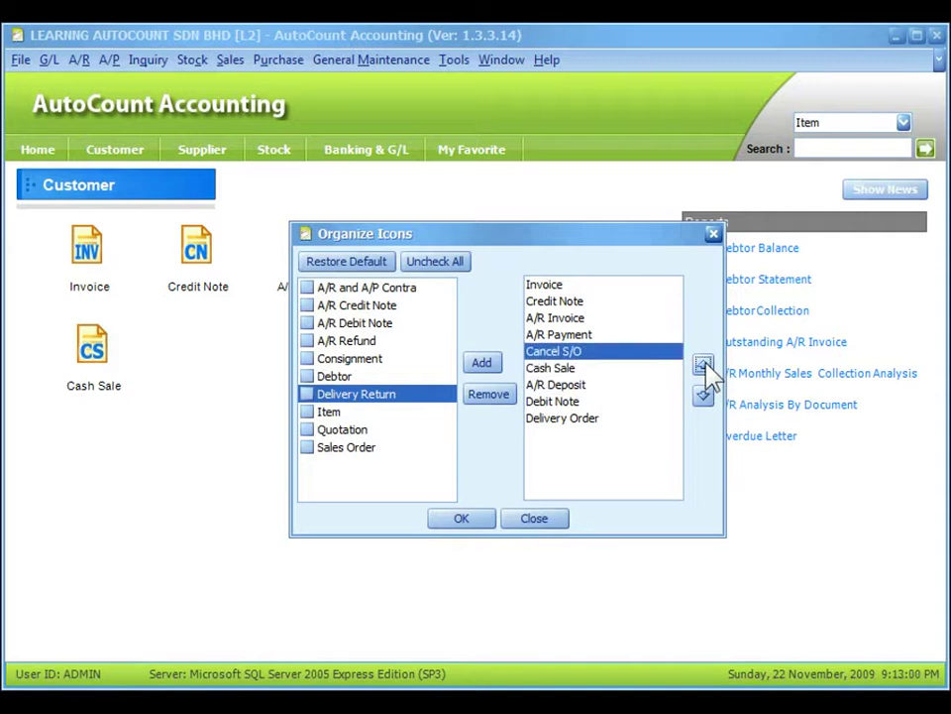
click(703, 365)
click(703, 365)
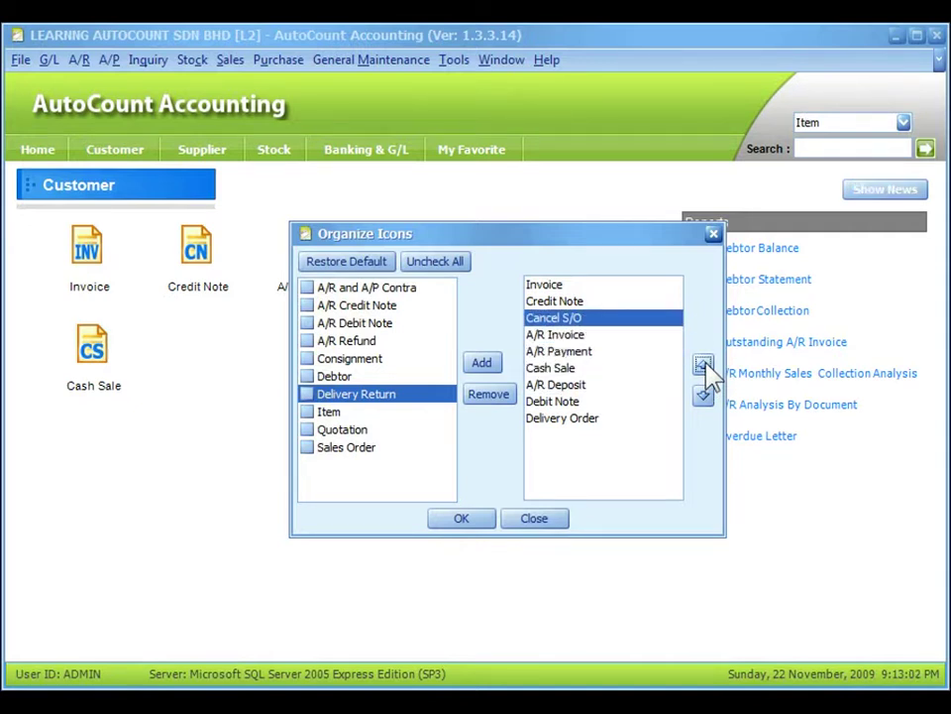
click(702, 366)
click(703, 365)
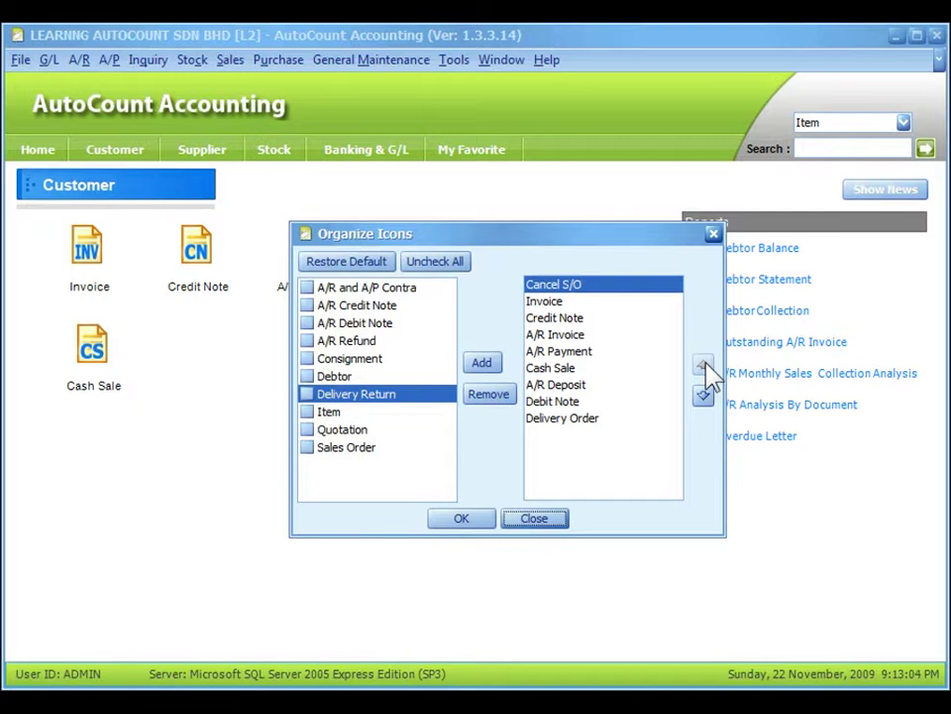
click(468, 524)
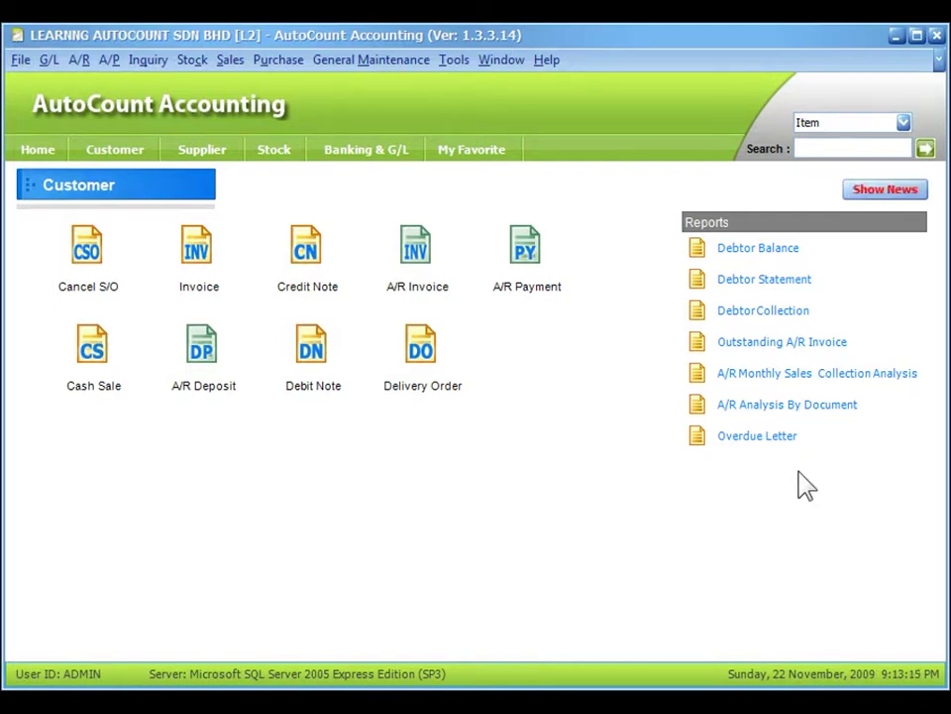
Remove A/R Analysis By Document and Overdue Letter from the Customer report links
right_click(769, 482)
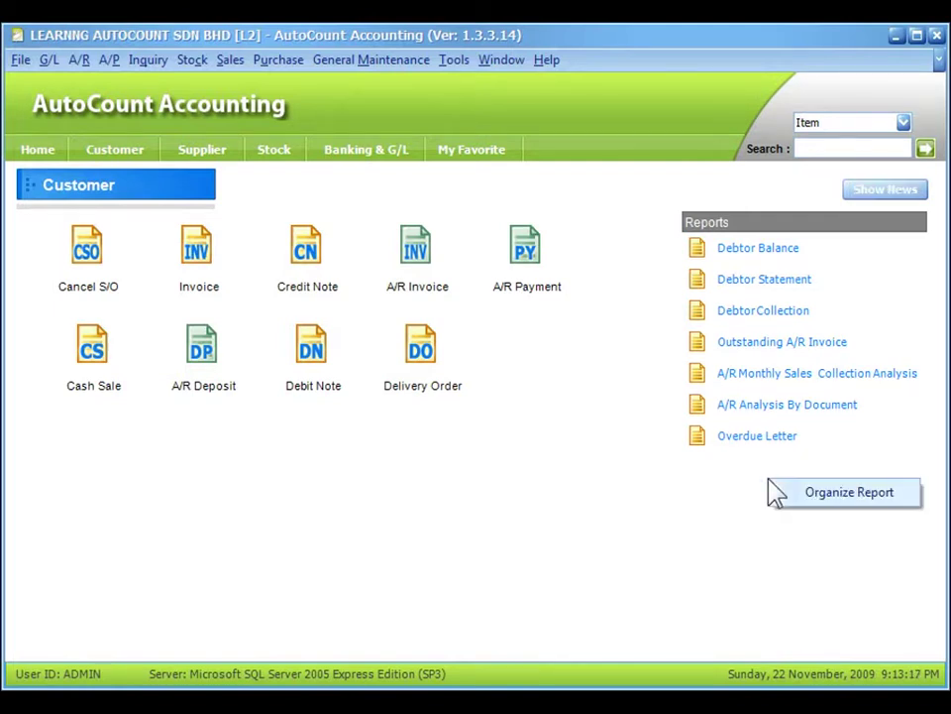
click(842, 496)
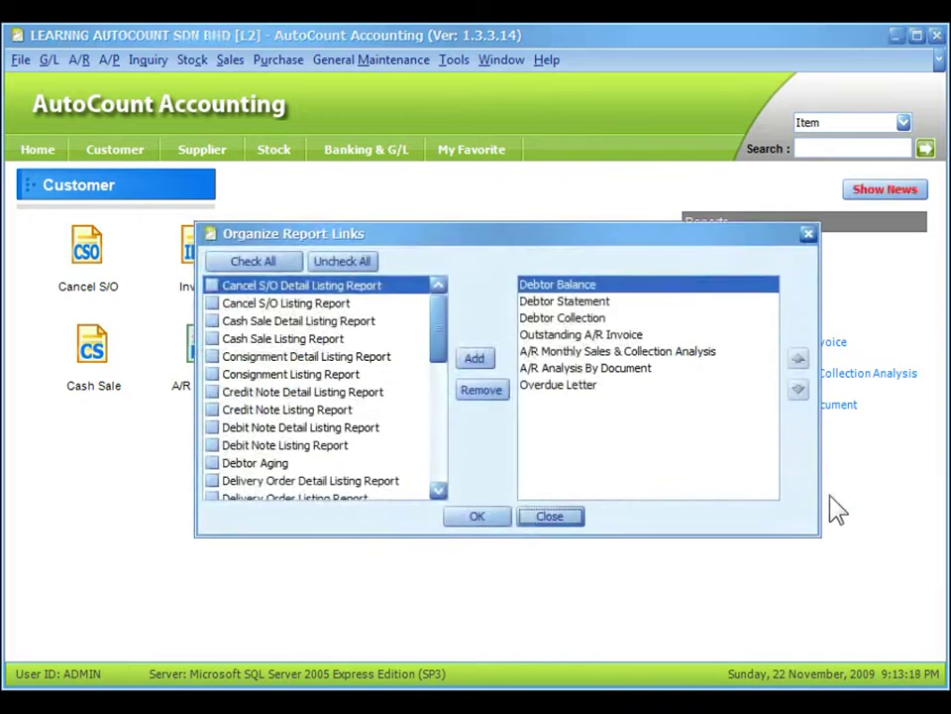
click(540, 371)
click(486, 390)
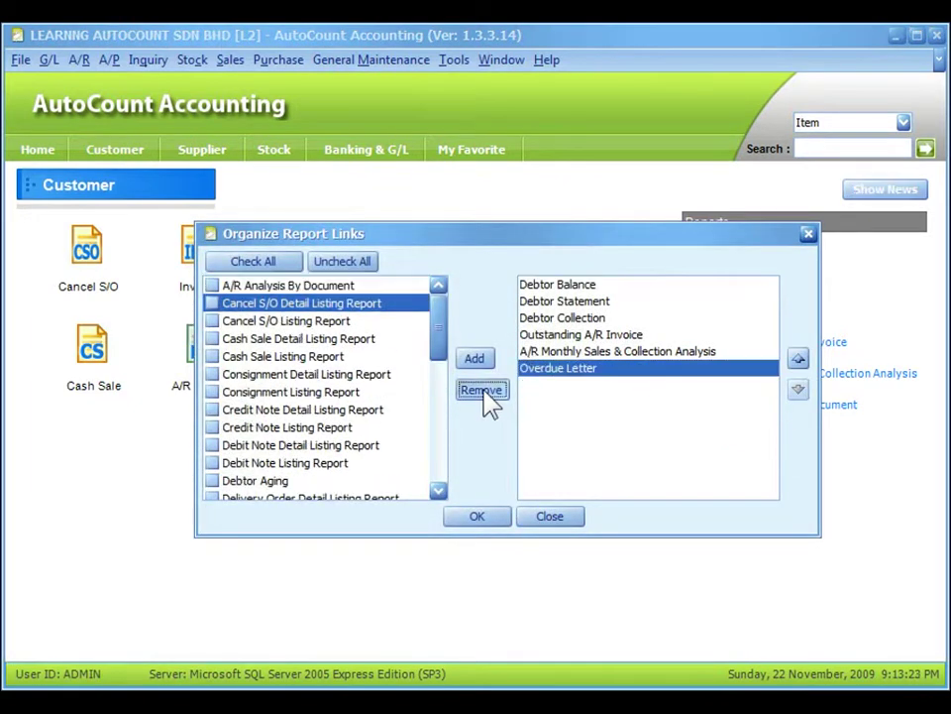
click(481, 391)
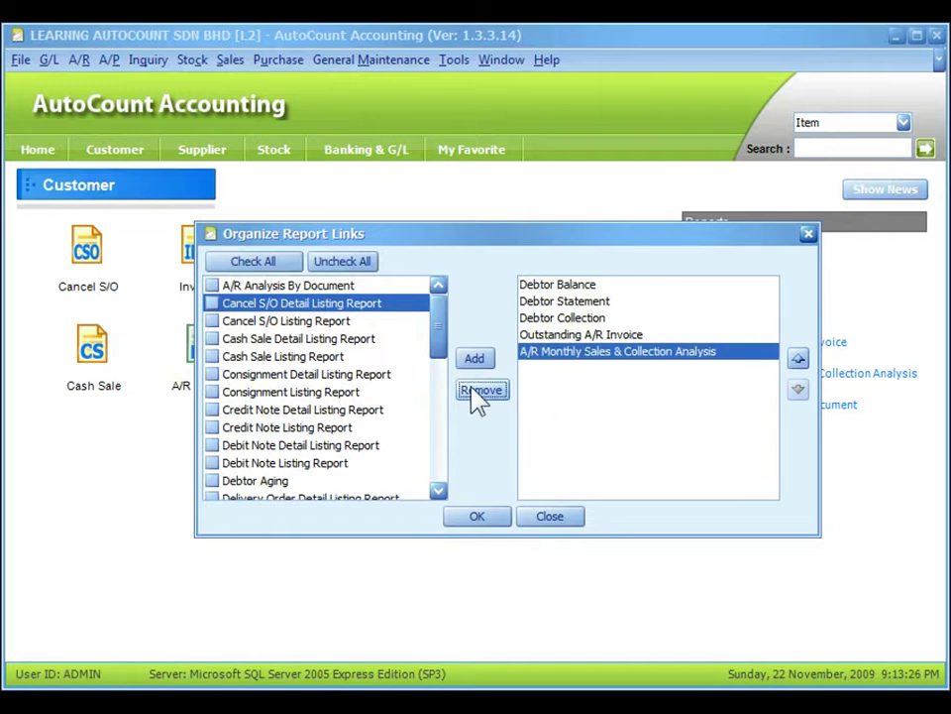
Add Credit Note Detail Listing, Debit Note Listing and Debtor Aging reports to the links
click(212, 410)
click(212, 463)
click(212, 480)
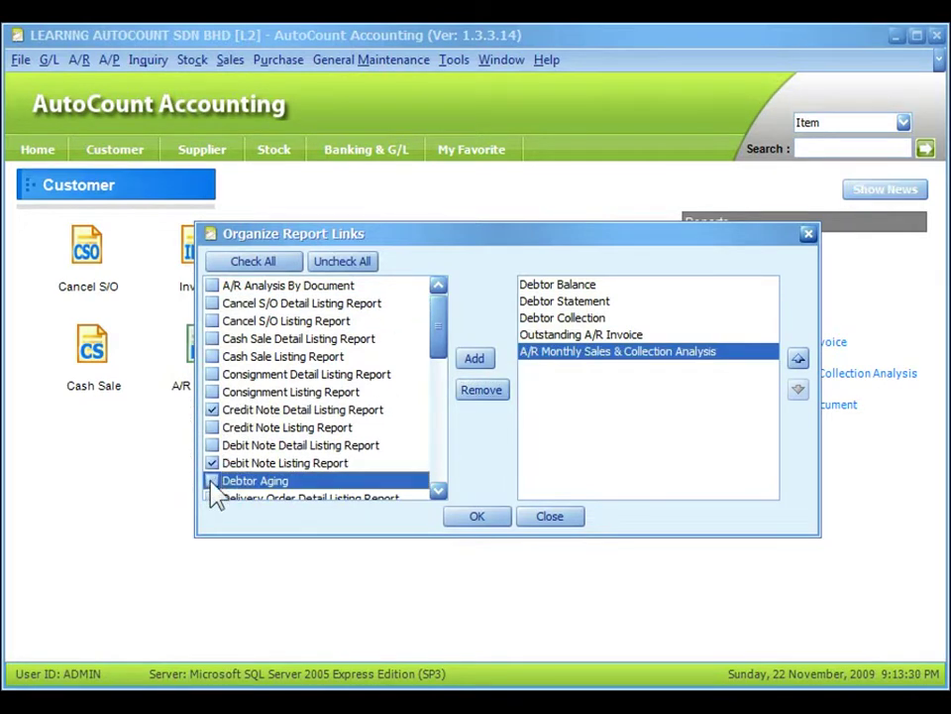
click(477, 363)
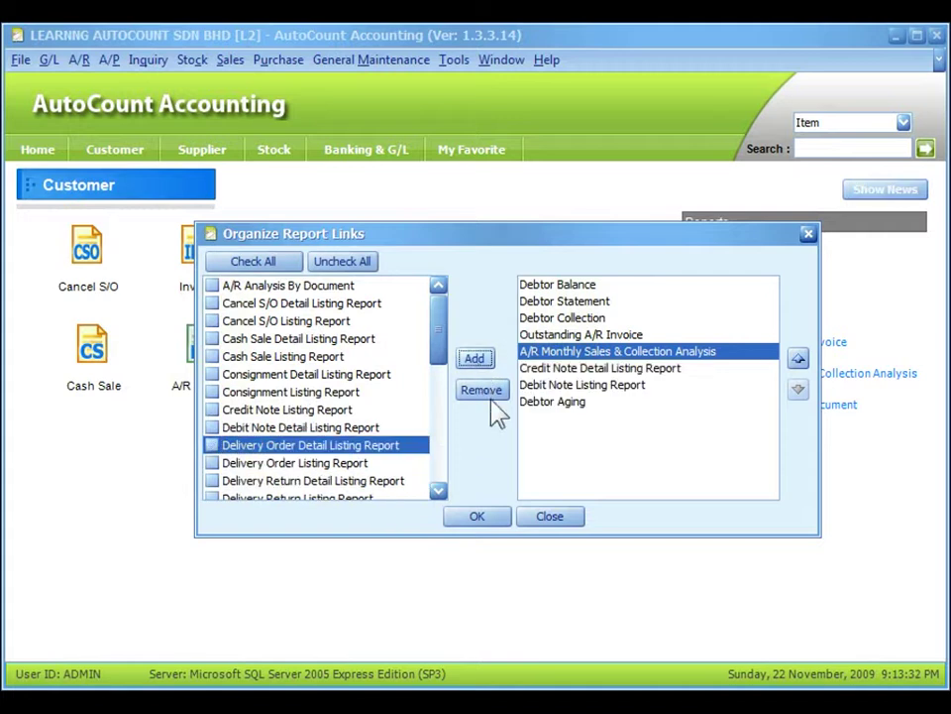
Move A/R Monthly Sales & Collection Analysis up two places and save the report links
click(798, 359)
click(798, 359)
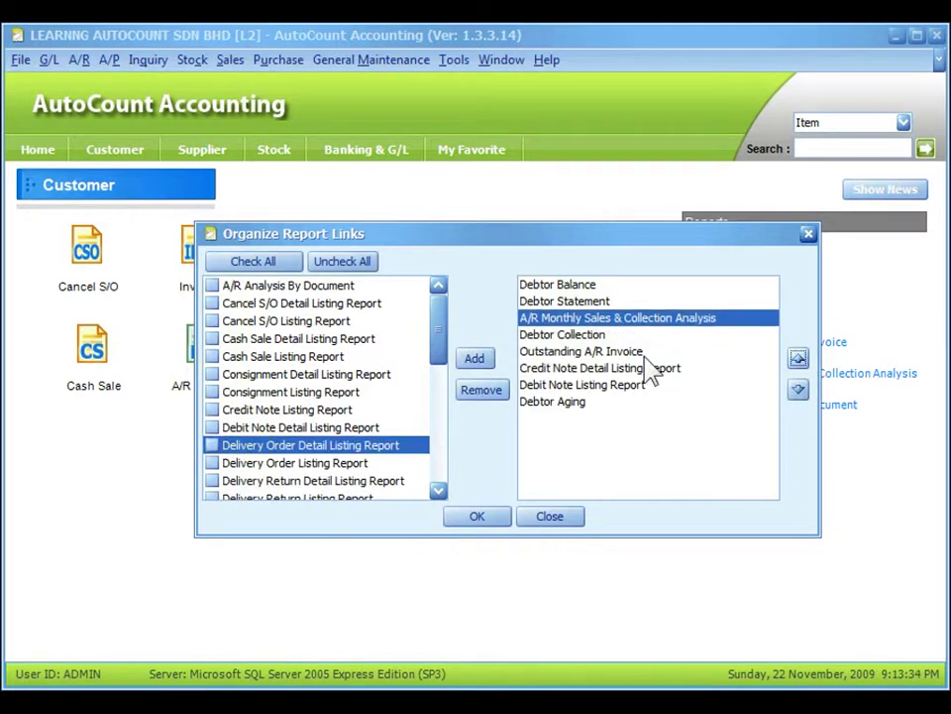
click(620, 353)
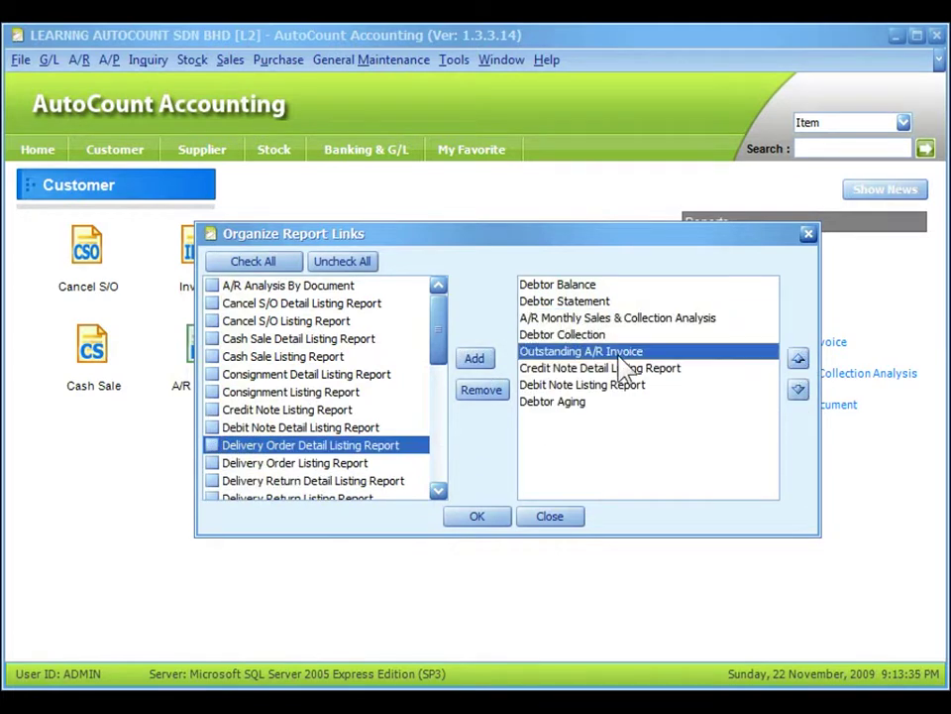
click(478, 519)
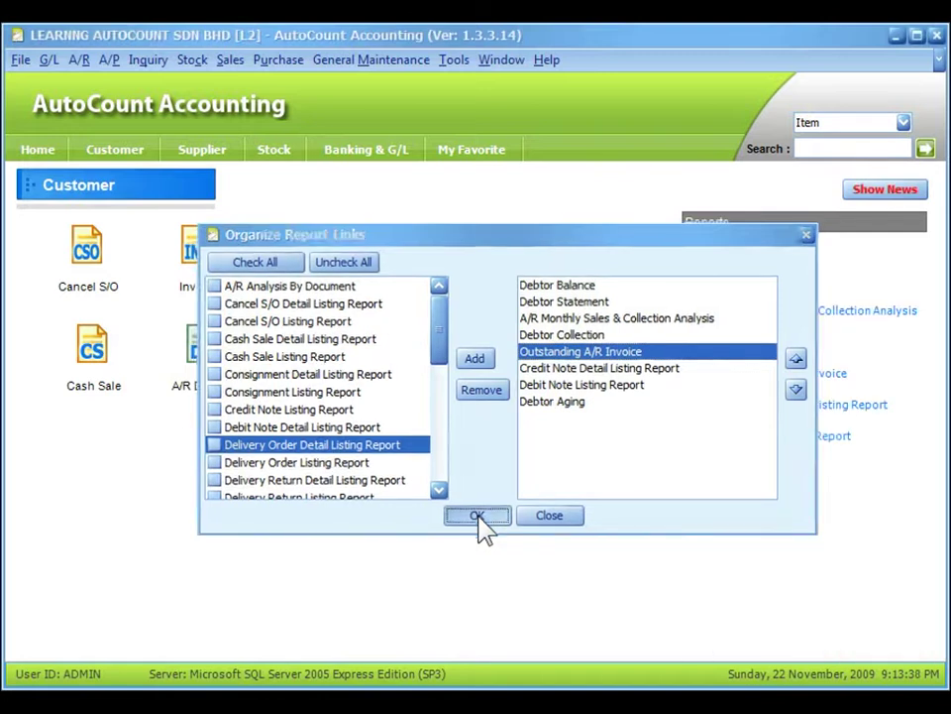
On My Favorite, add five icons: A/P Deposit, A/P Payment, A/R and A/P Contra, A/R Deposit, A/R Payment
click(458, 151)
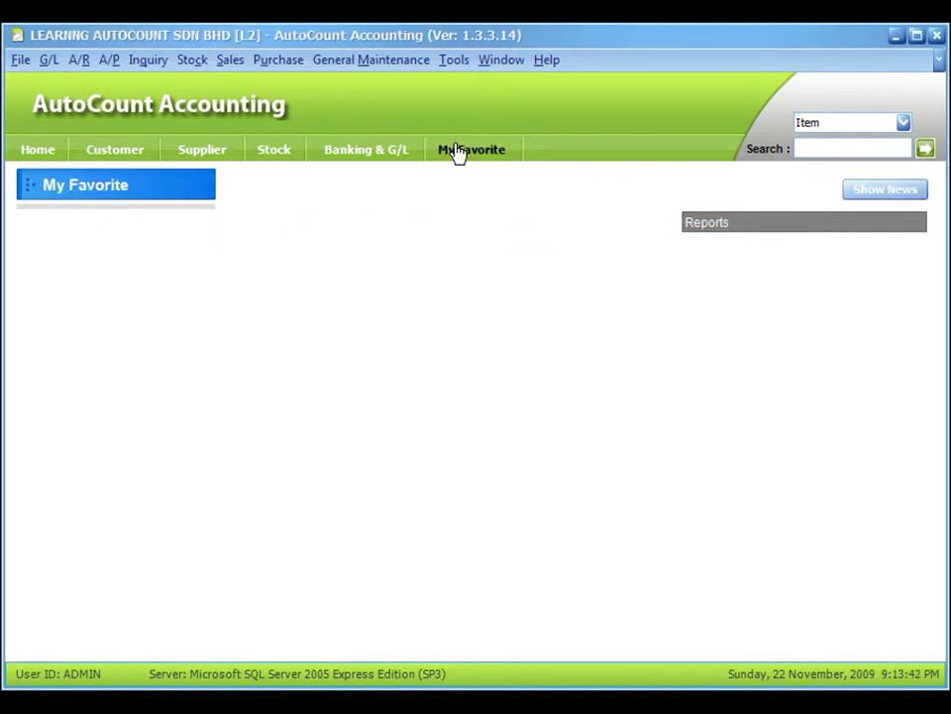
right_click(323, 290)
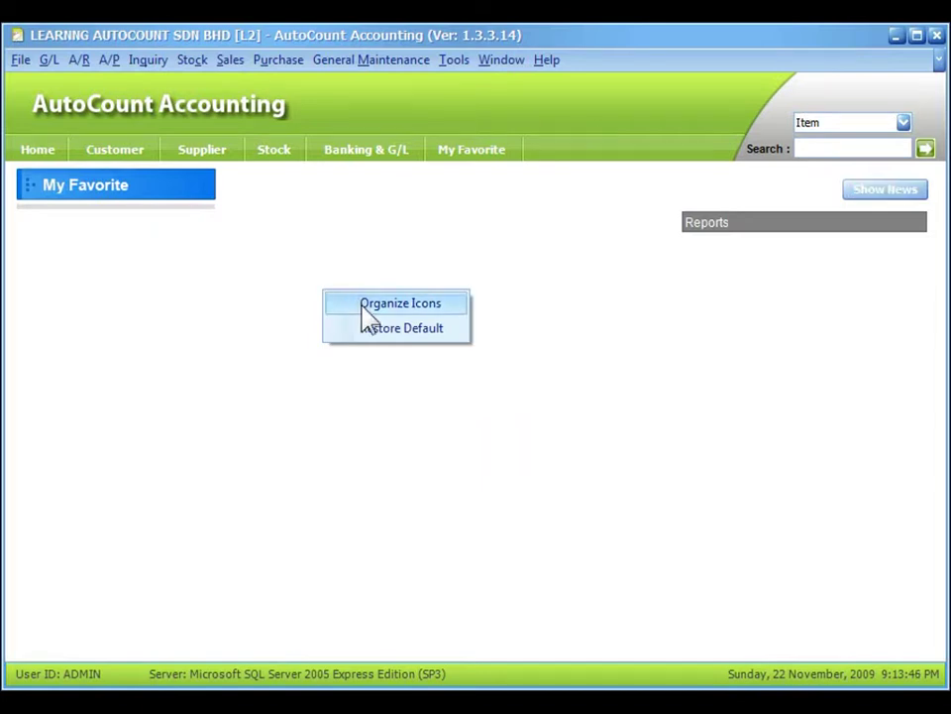
click(363, 305)
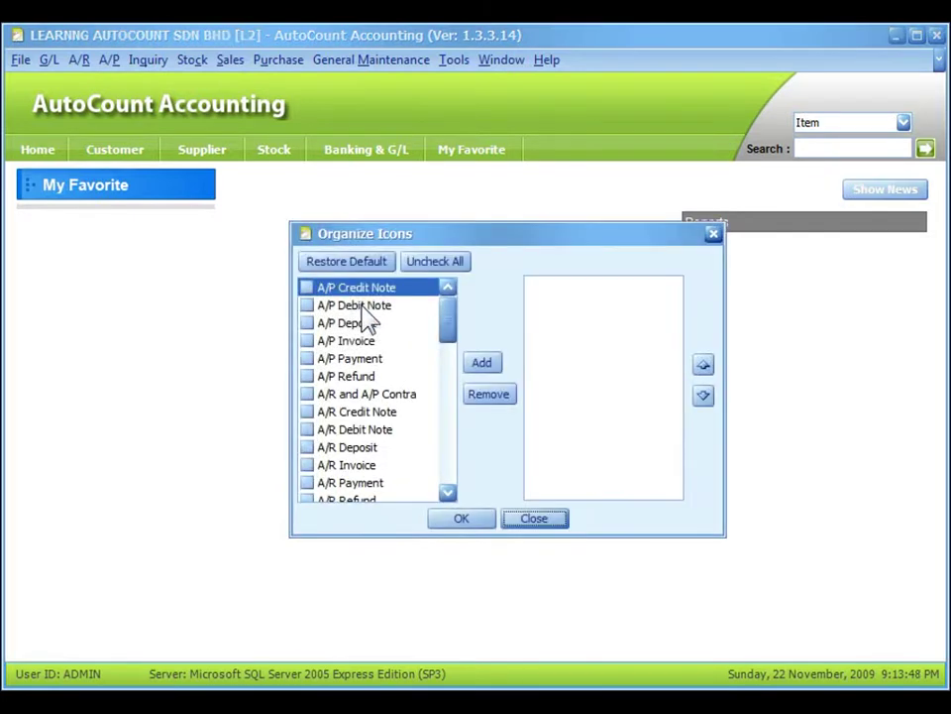
click(309, 324)
click(307, 358)
click(307, 393)
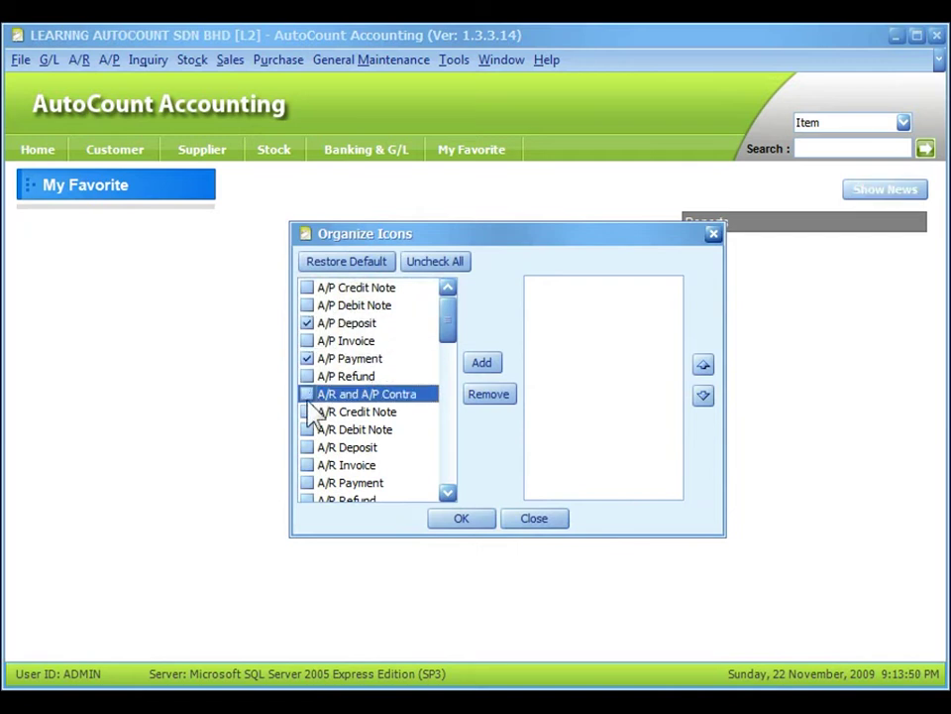
click(307, 447)
click(307, 482)
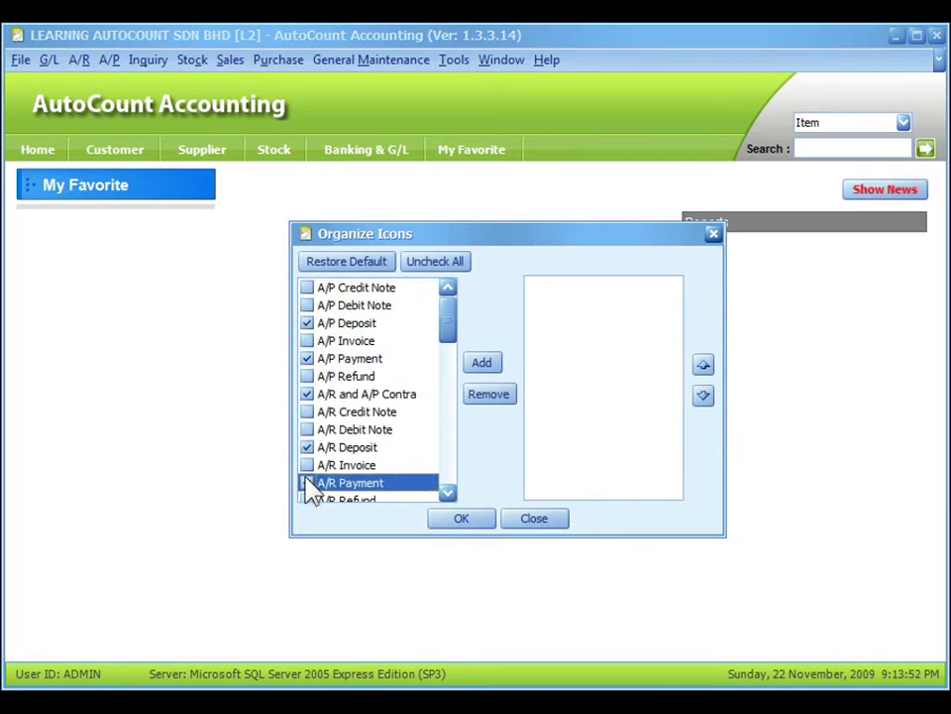
click(485, 373)
click(466, 519)
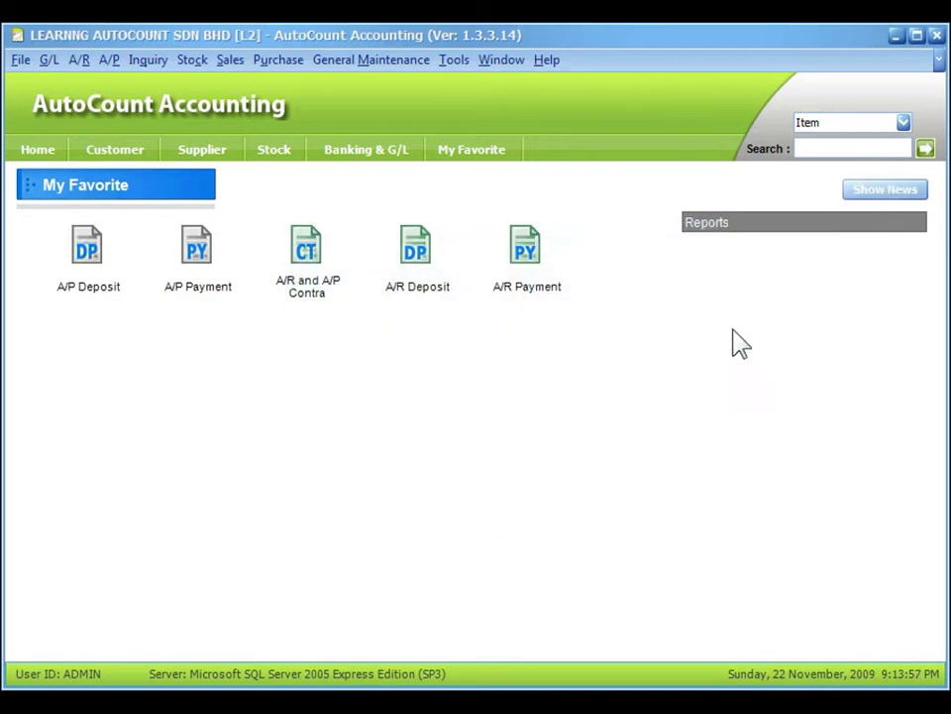
Add Cancel S/O Detail, Cash Purchase Detail and Cash Sale Detail listing reports to My Favorite
right_click(741, 342)
click(777, 345)
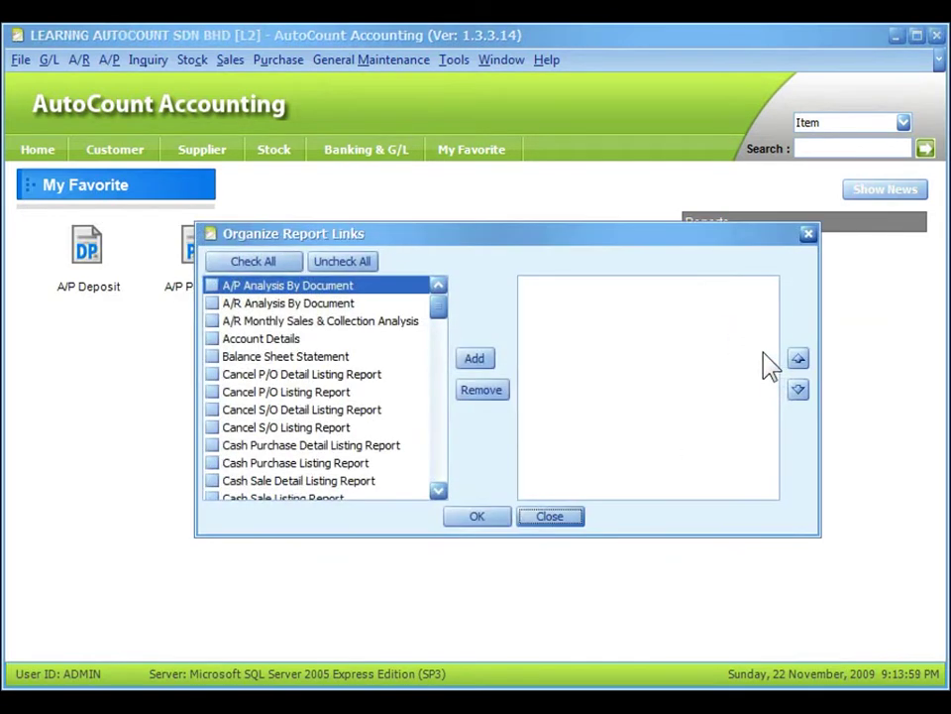
click(212, 374)
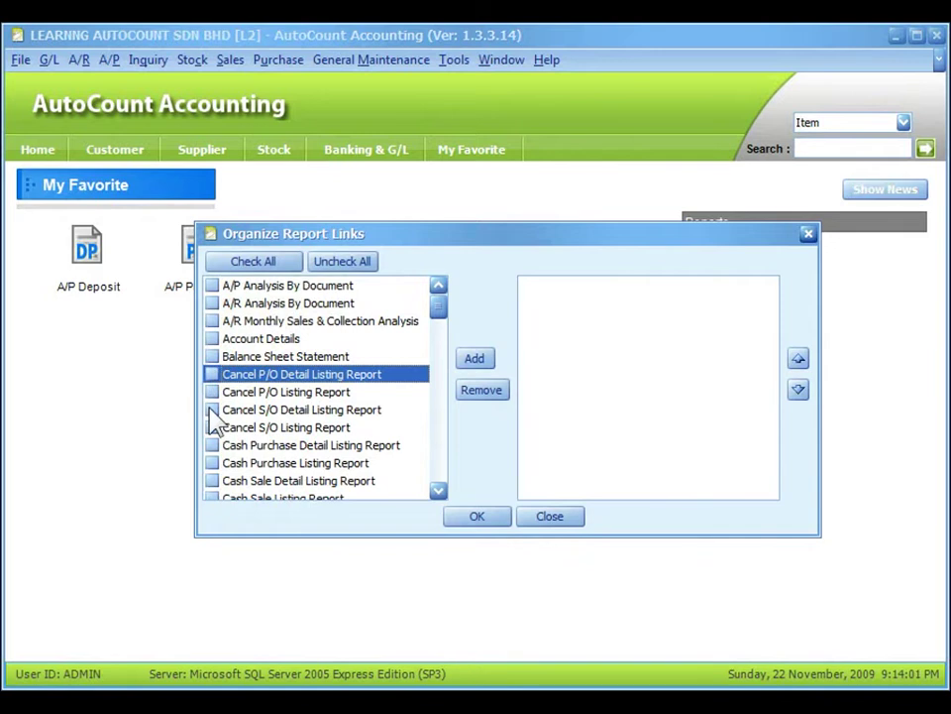
click(212, 409)
click(212, 445)
click(213, 481)
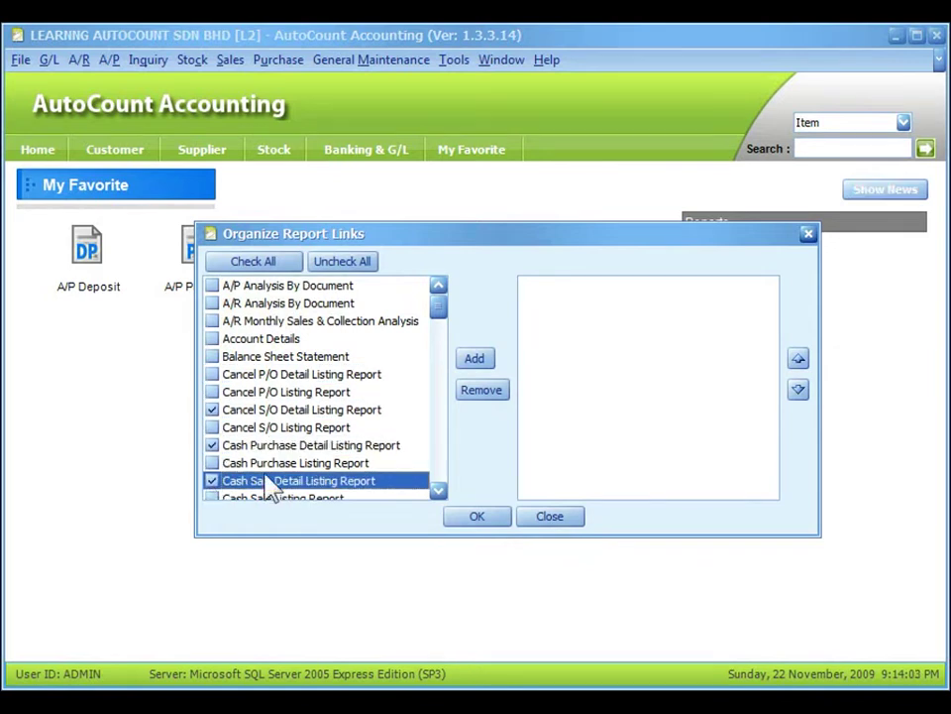
click(475, 358)
click(474, 521)
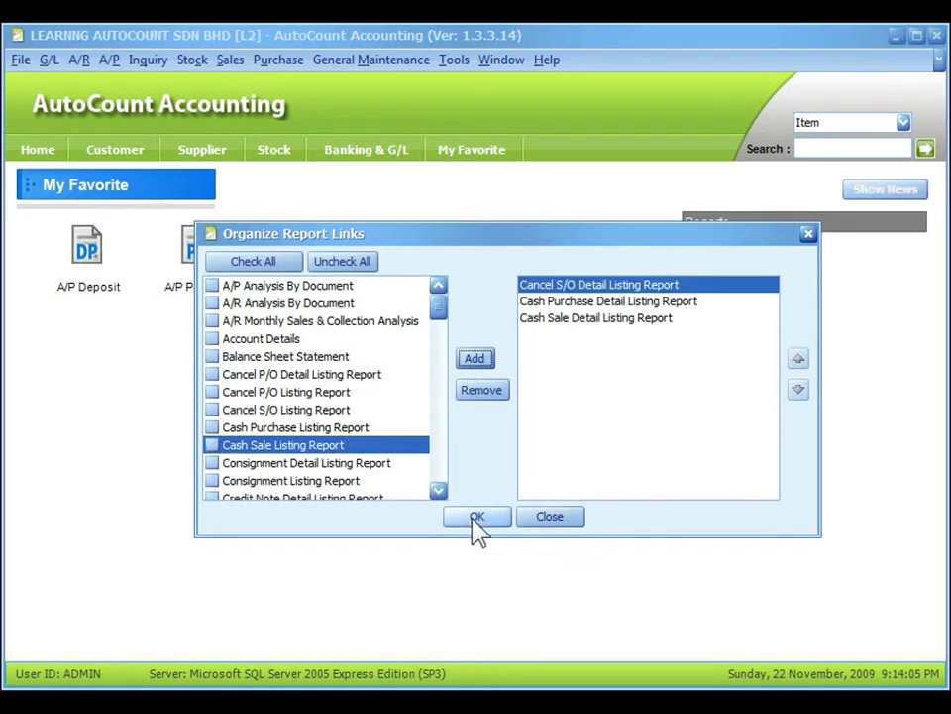